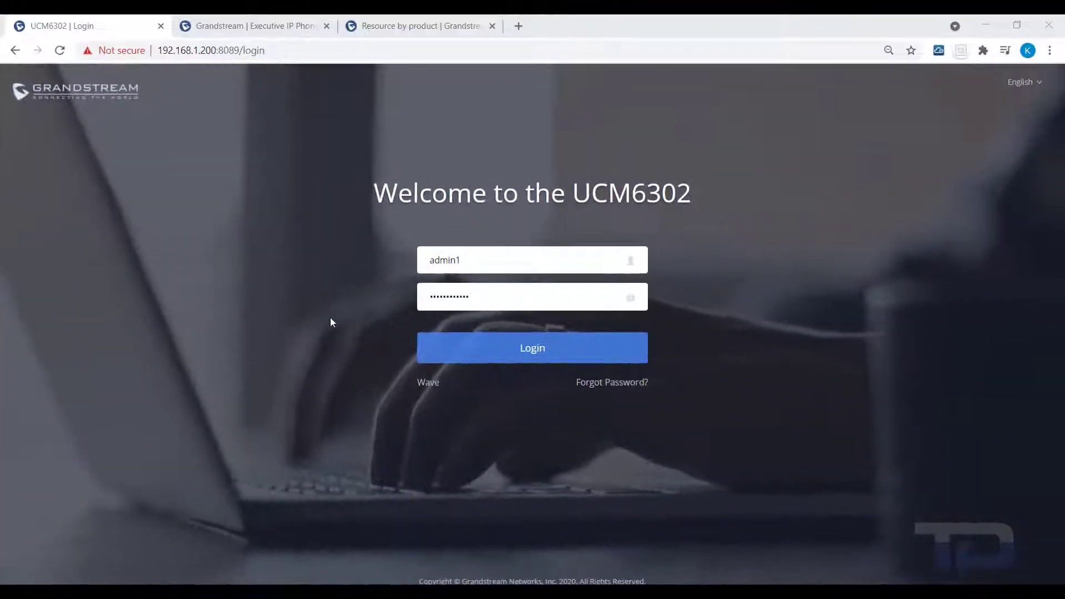
Step: Log in to the UCM6302 and expand the Extension/Trunk section of the sidebar
left_click(528, 348)
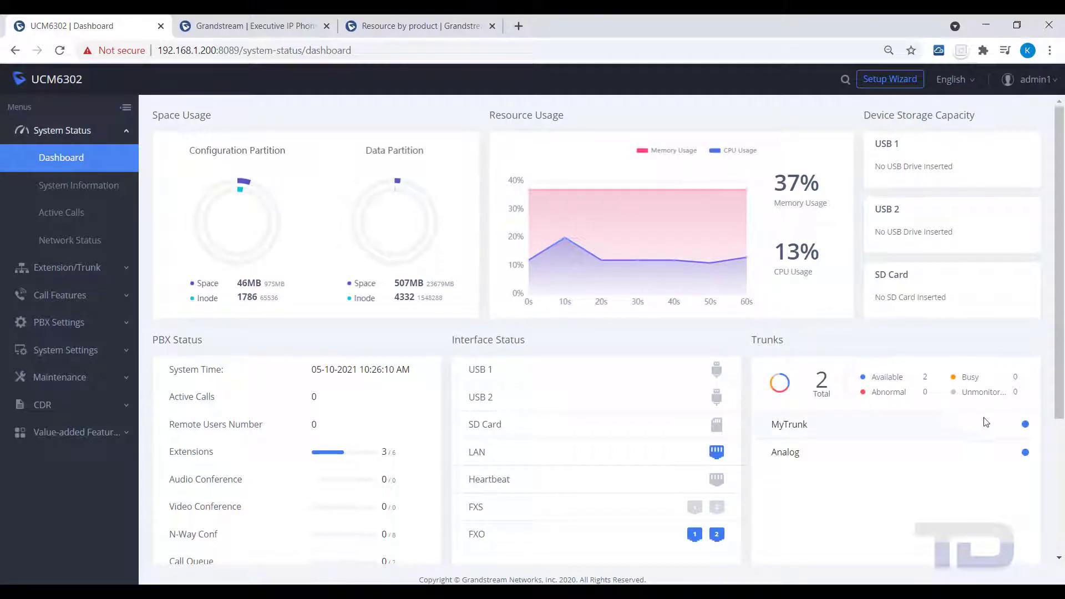
mouse_move(1026, 454)
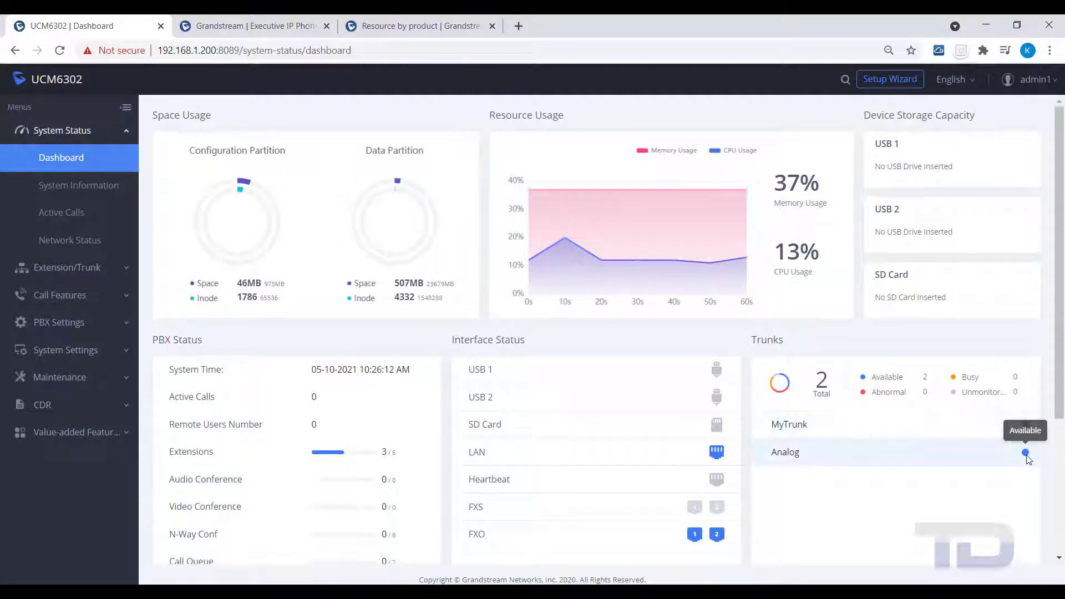
mouse_move(696, 537)
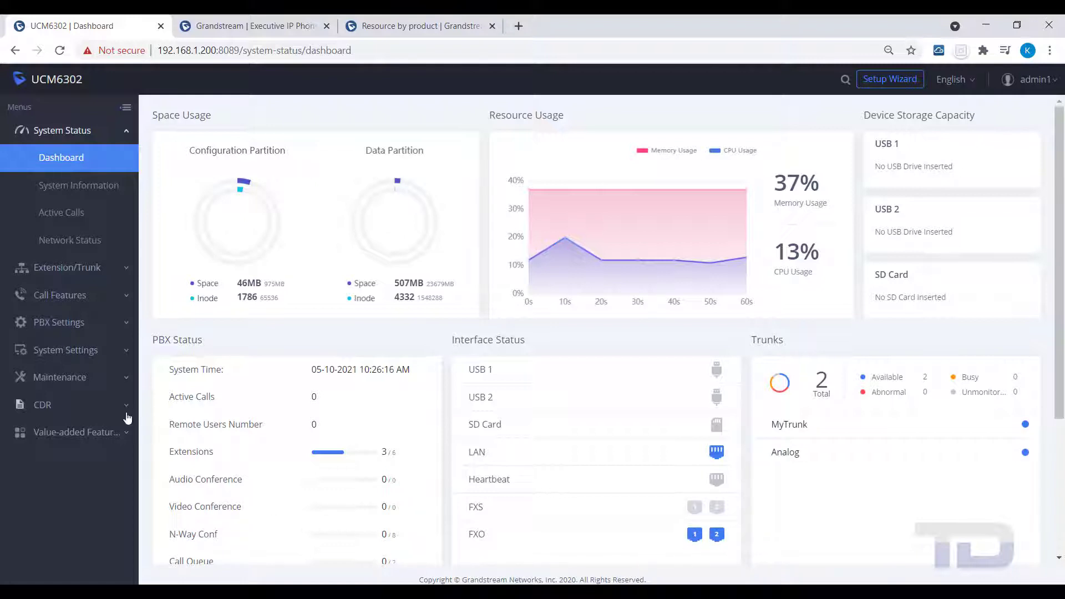
left_click(51, 272)
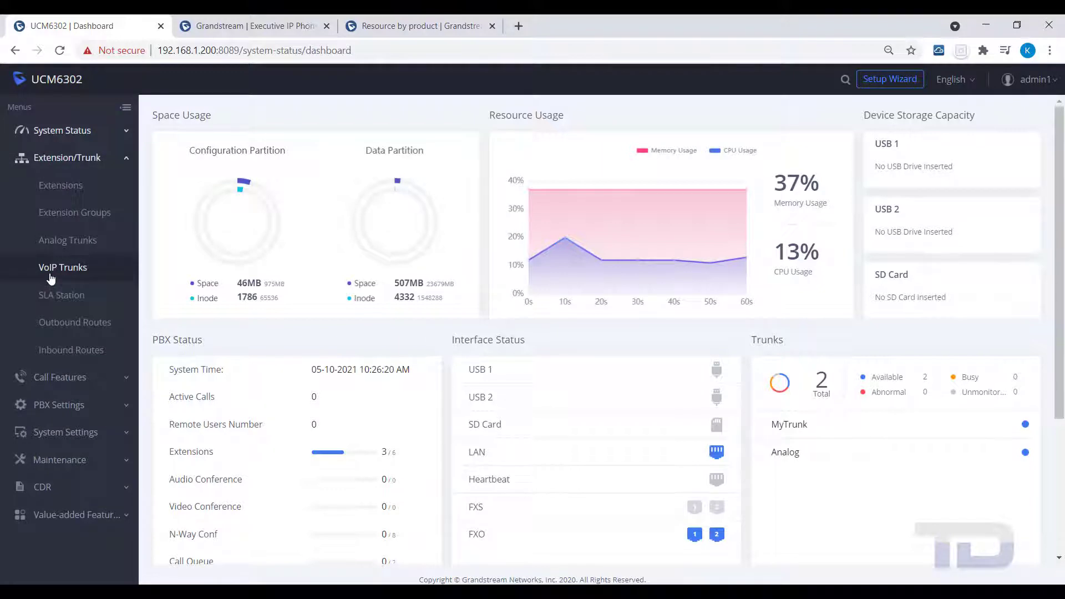
Step: Open the empty Inbound Routes page and check the trunks in the Trunks filter
left_click(59, 357)
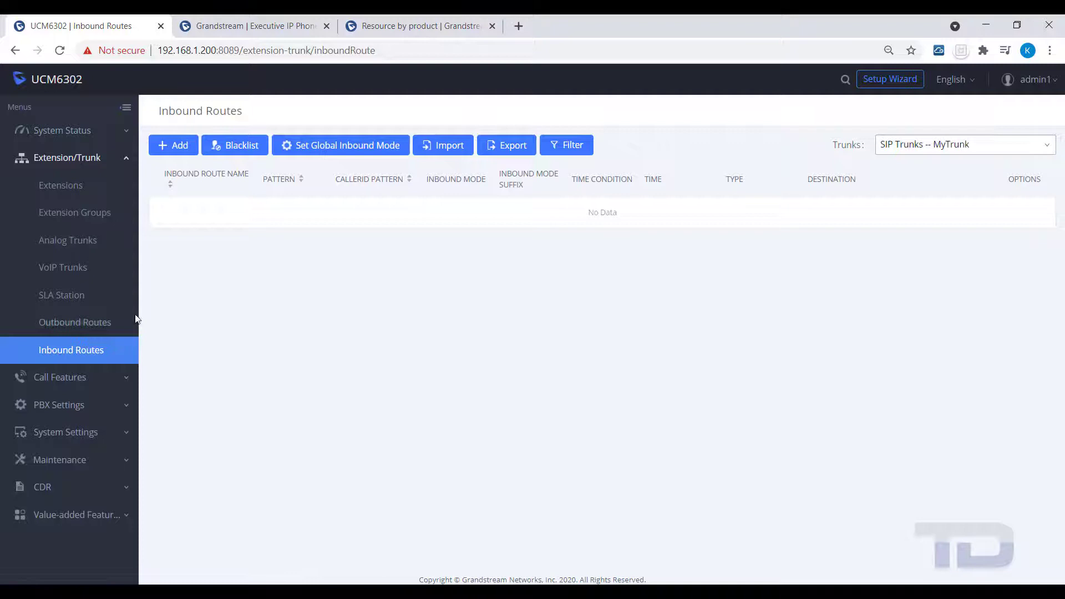
left_click(1050, 145)
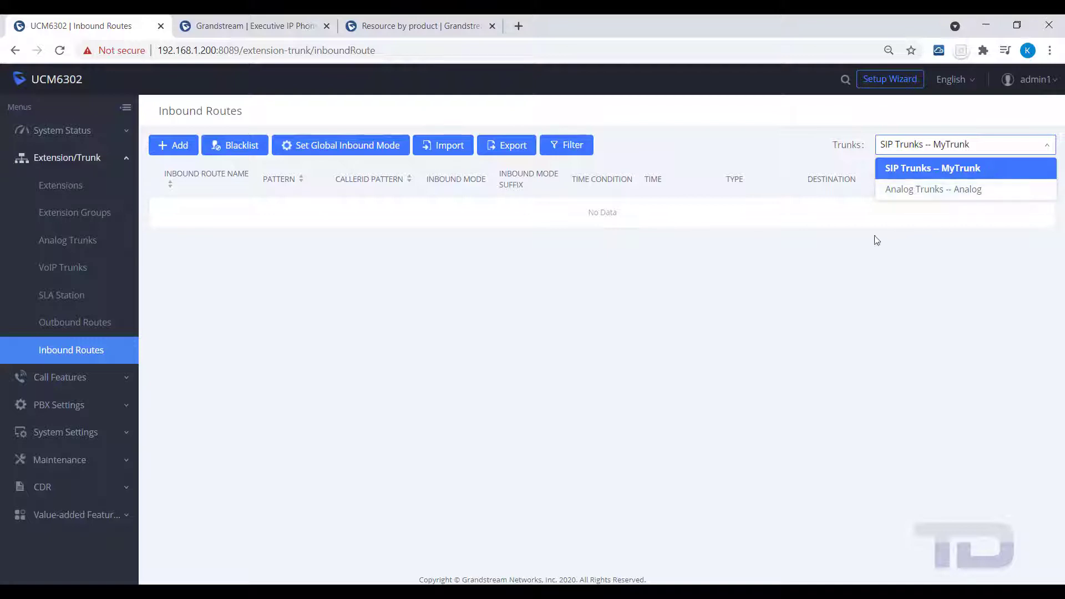
left_click(161, 152)
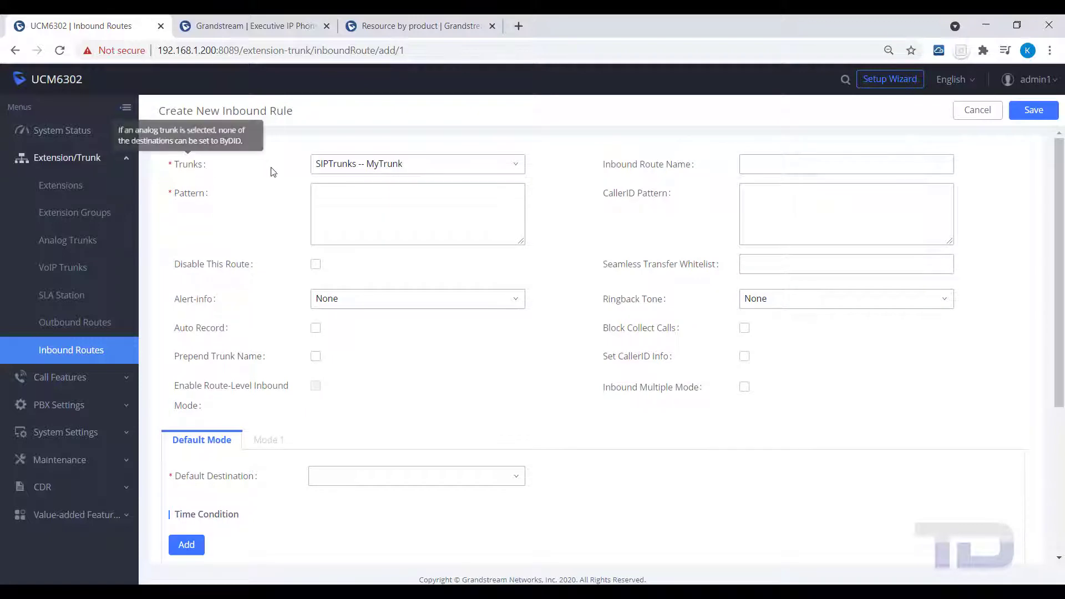
left_click(517, 165)
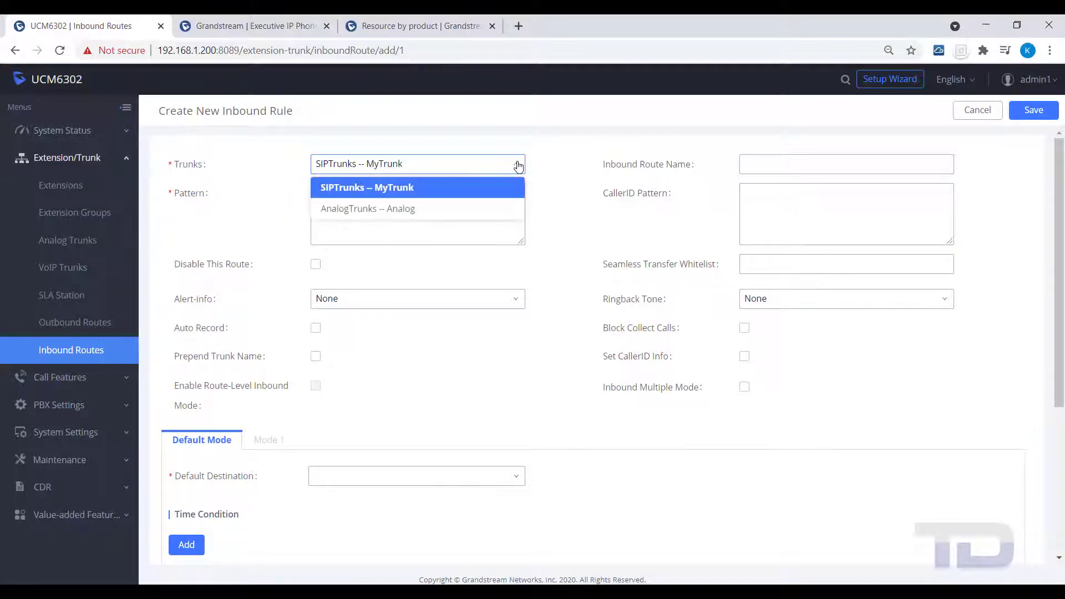
left_click(346, 186)
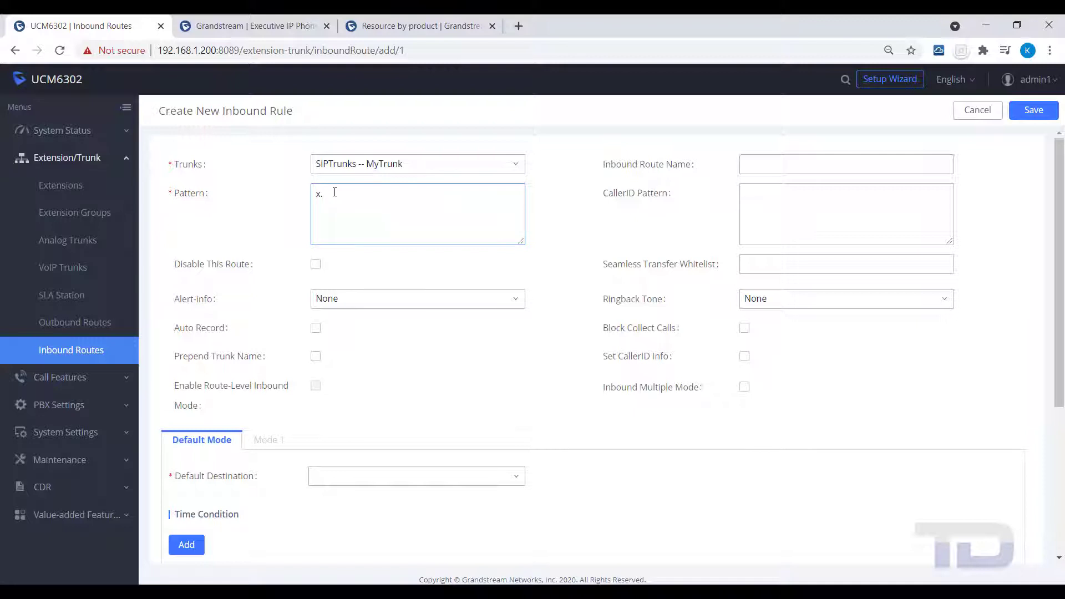
type("x.")
mouse_move(187, 195)
key("BackSpace")
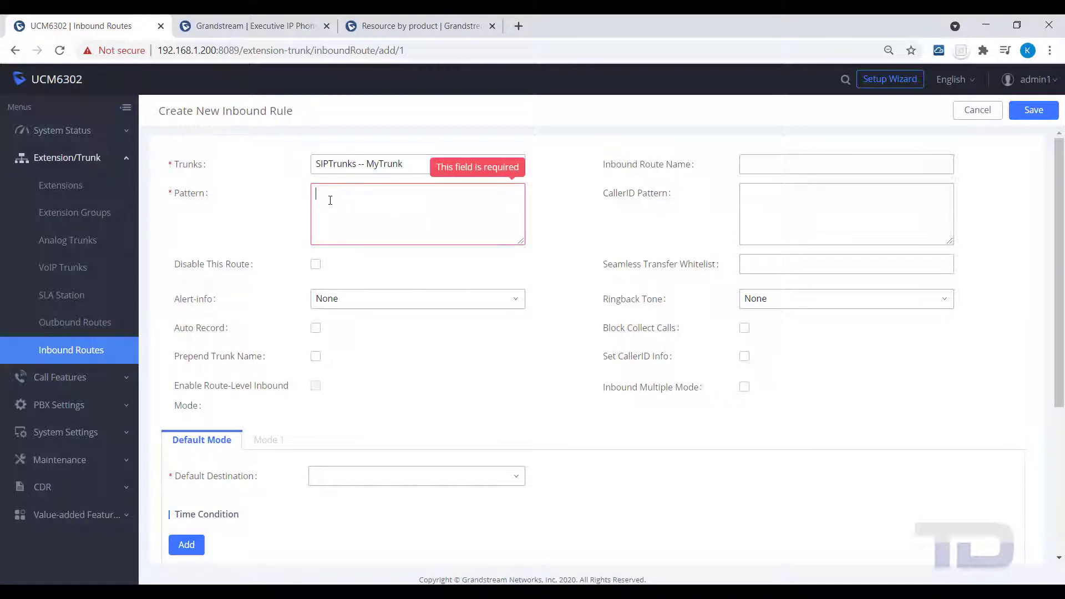
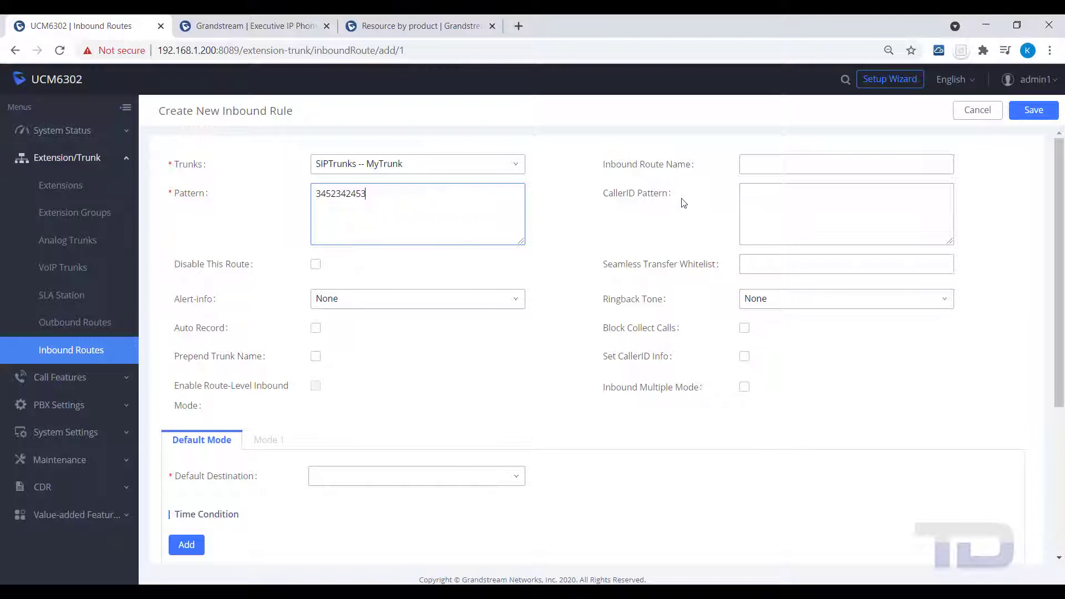
left_click(770, 166)
Step: Name the rule Main_DID and set its default destination to IVR Main
type("Ma")
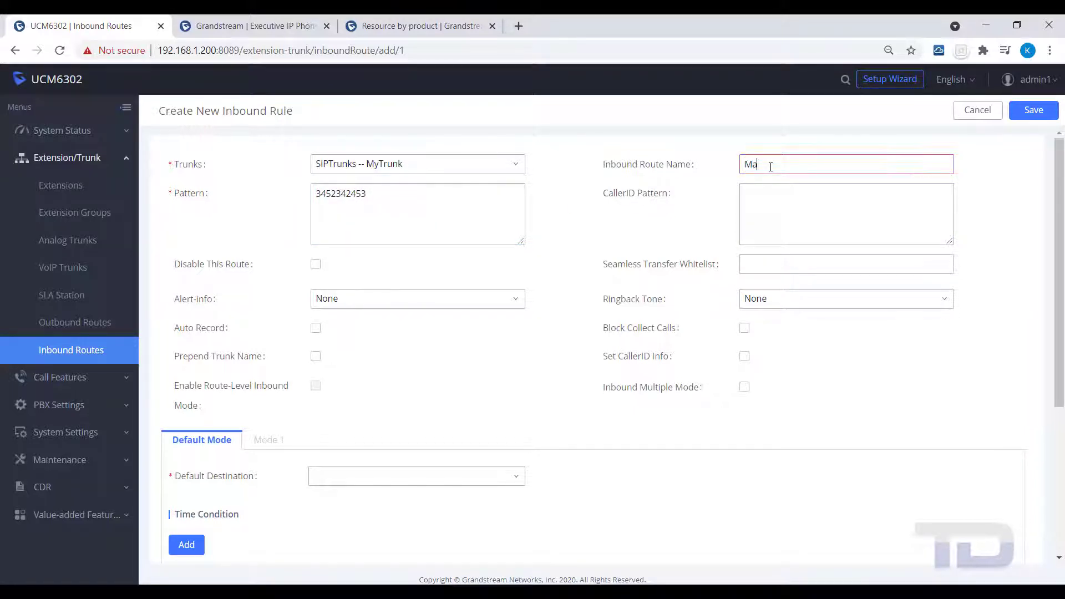
type("in DID")
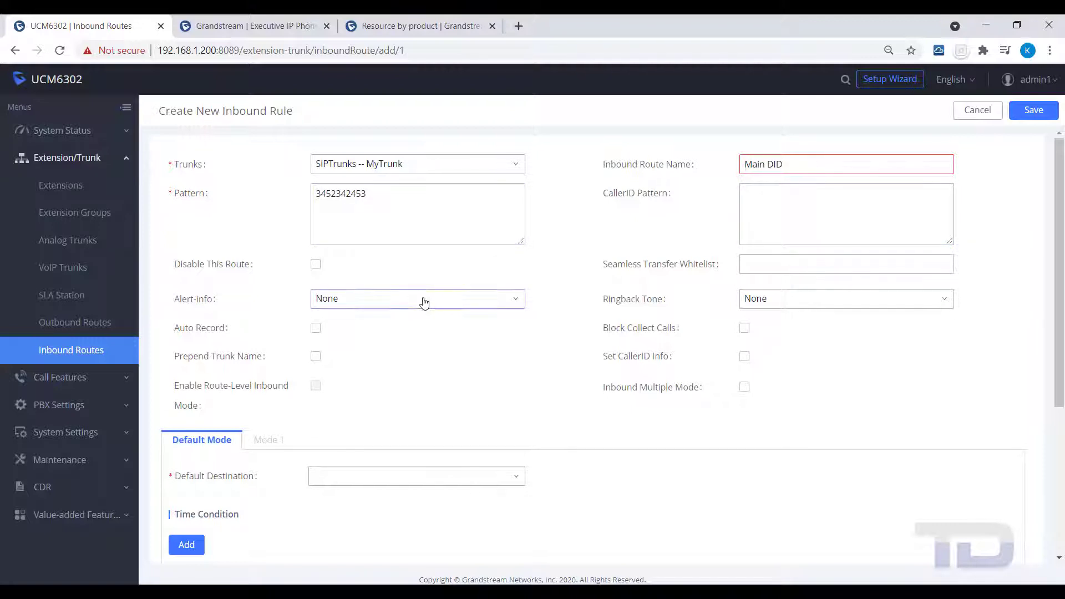
scroll(420, 328, "down", 1)
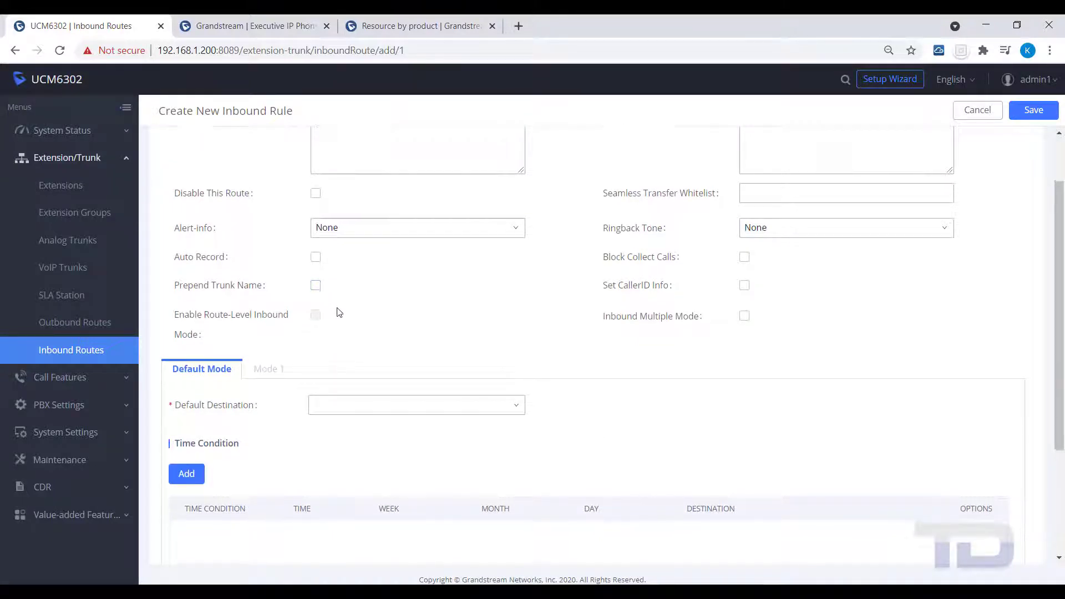
scroll(338, 312, "down", 1)
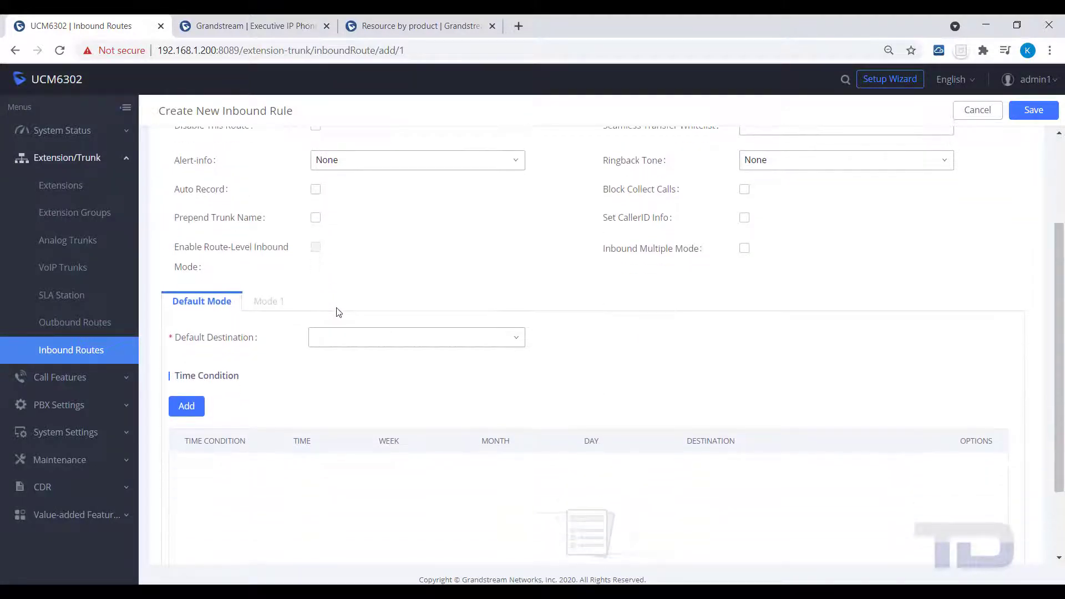
left_click(331, 339)
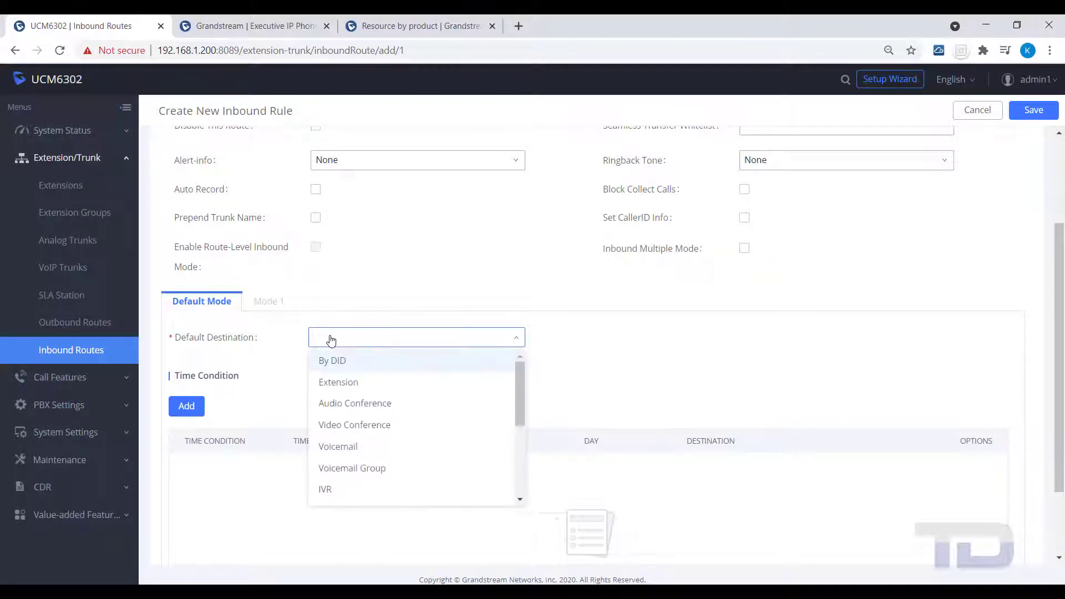
left_click(331, 490)
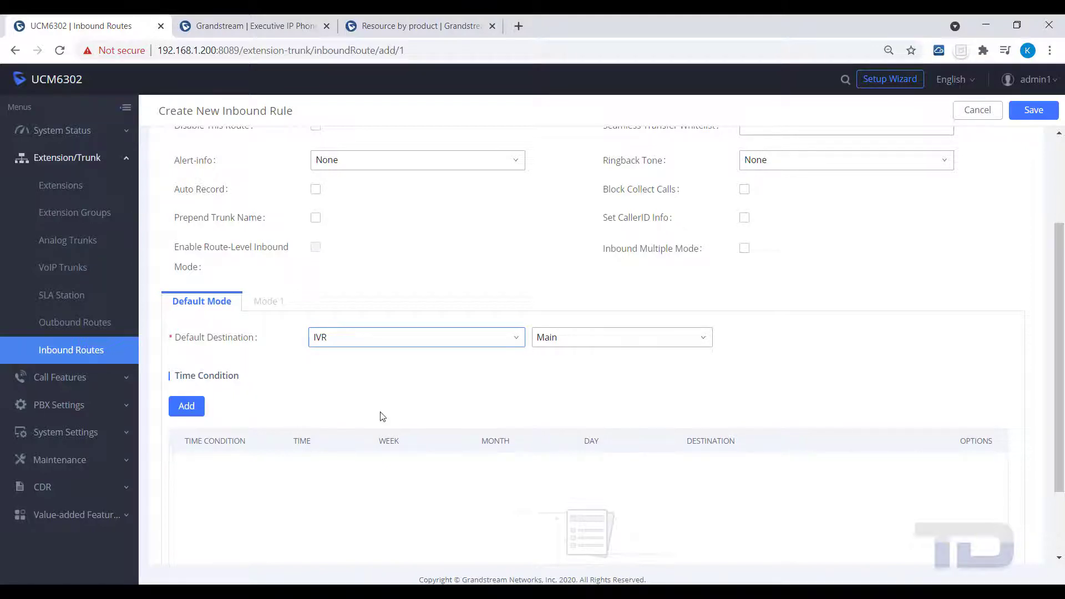
scroll(381, 416, "up", 3)
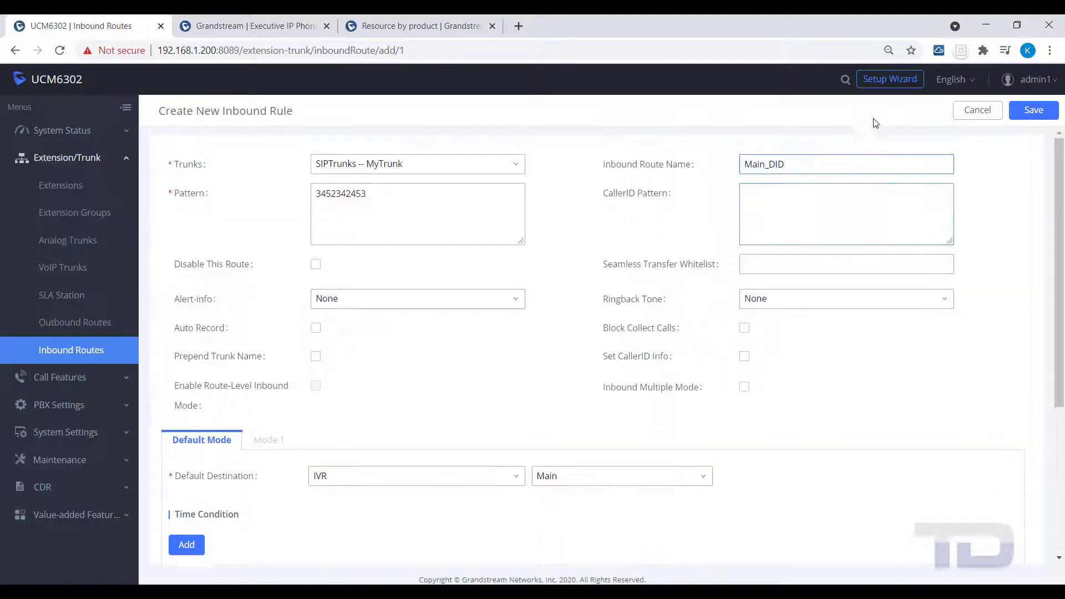
Step: Save the Main_DID route and apply the configuration changes
left_click(1035, 114)
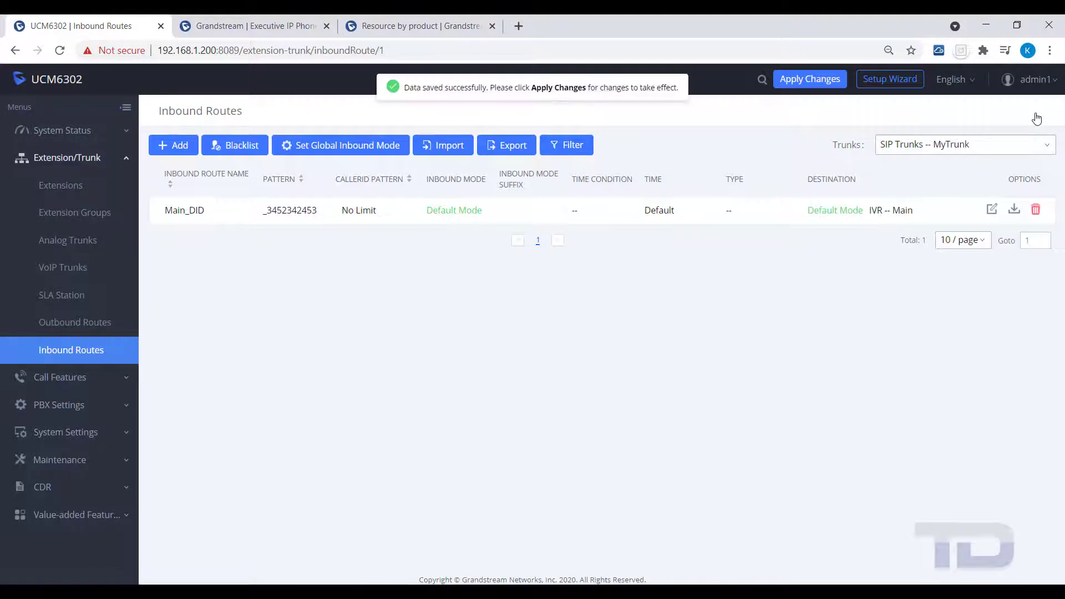
left_click(803, 89)
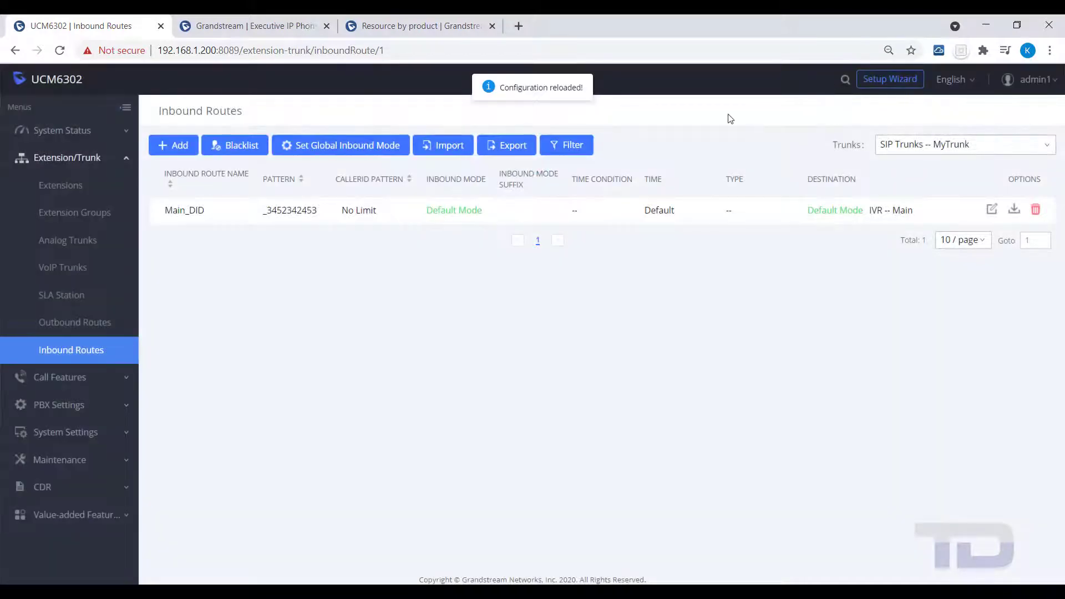
Step: Add a second inbound rule on the Analog trunk named AnalogLines
left_click(167, 153)
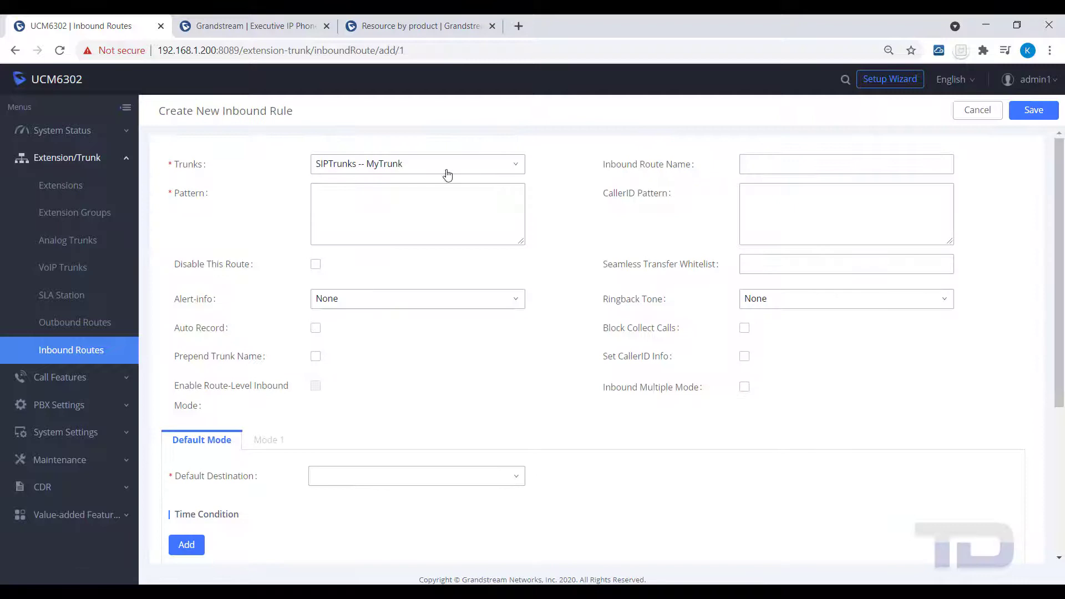
left_click(514, 165)
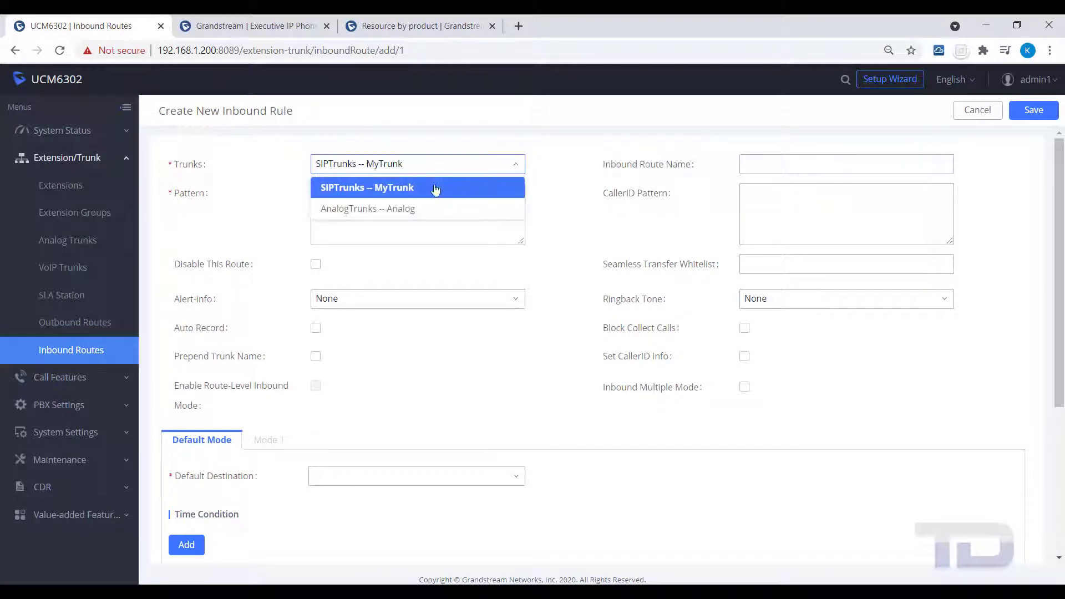
left_click(410, 209)
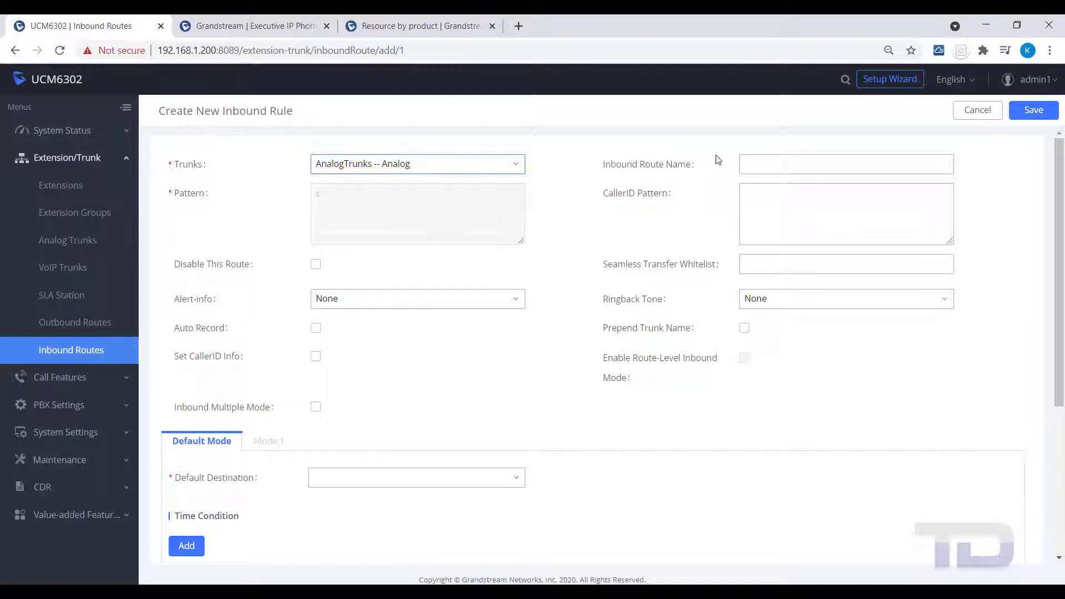
left_click(752, 162)
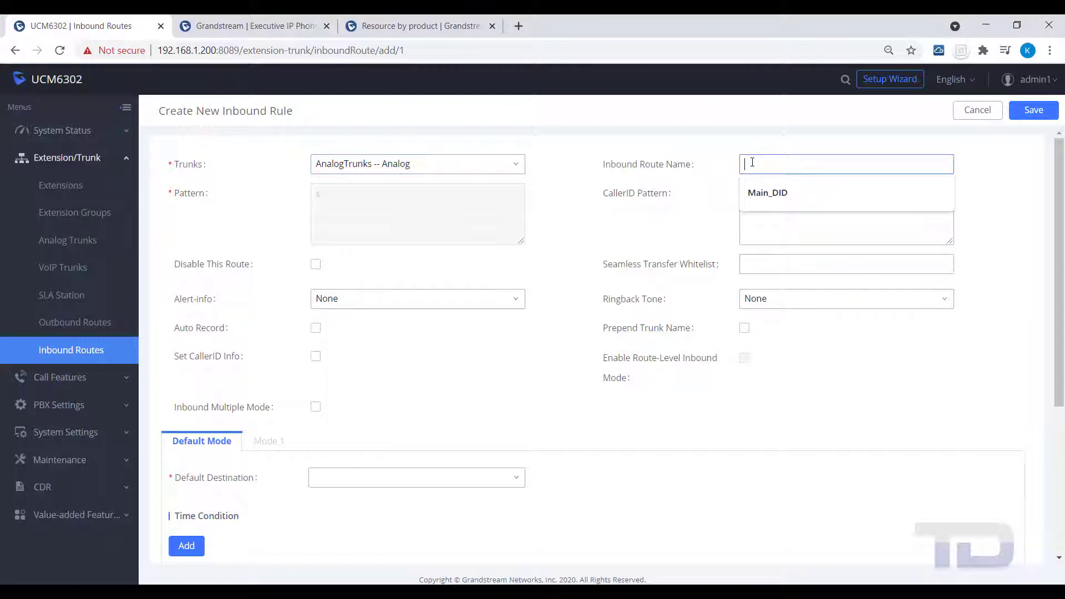
type("Anal")
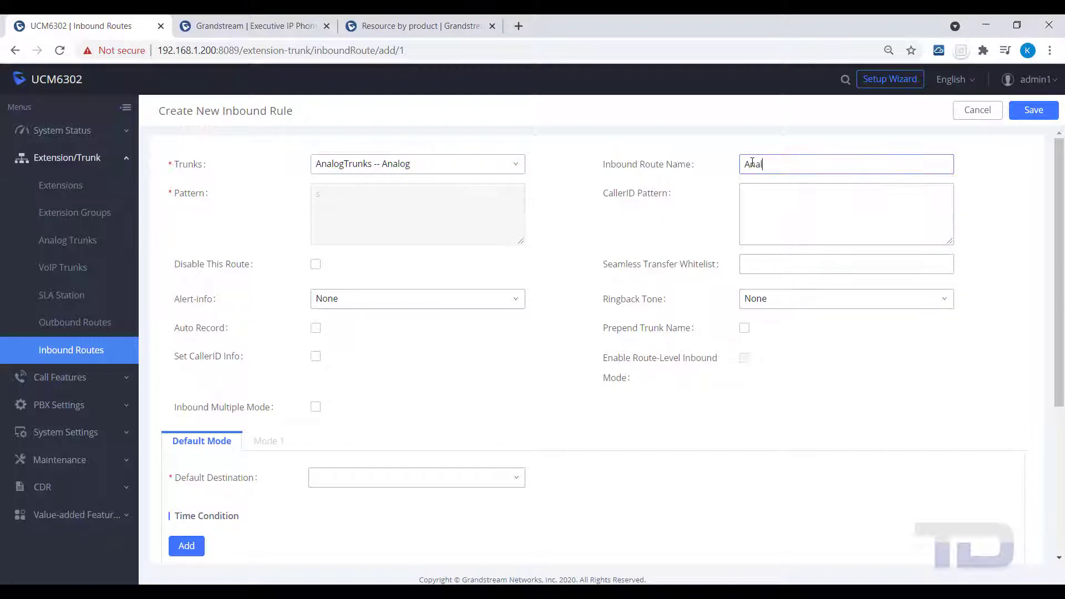
type("ogLines")
Step: Set the AnalogLines default destination to Ring Group Main
scroll(392, 239, "down", 1)
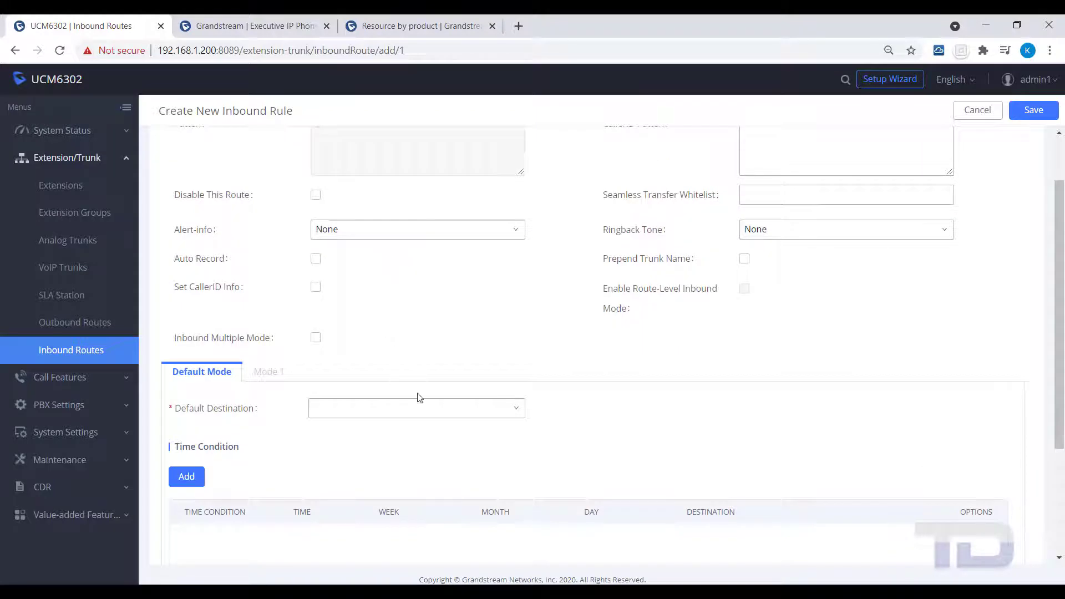
left_click(503, 416)
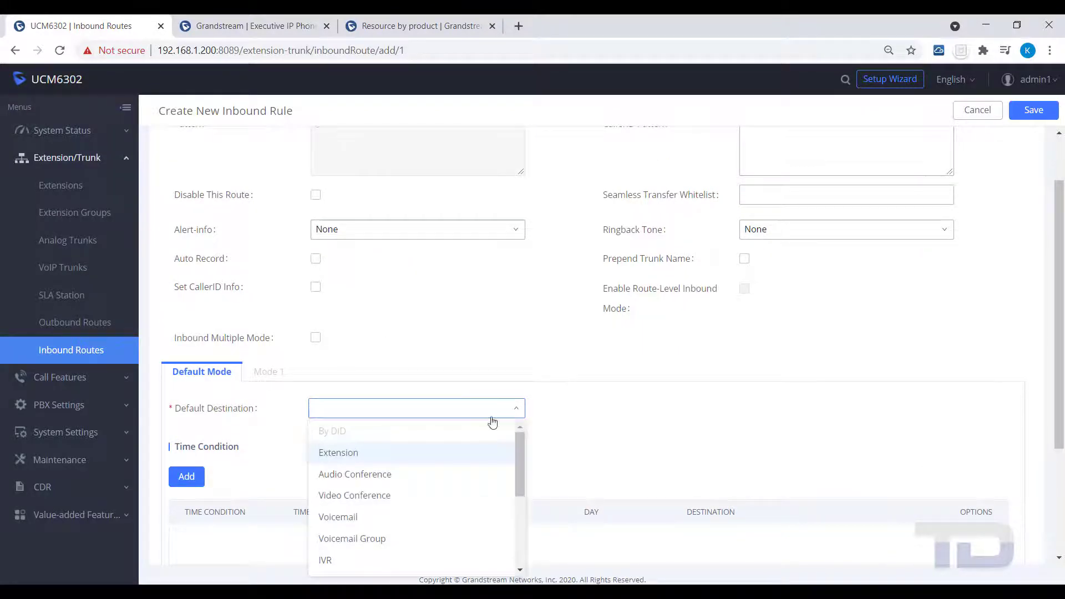
scroll(388, 458, "down", 3)
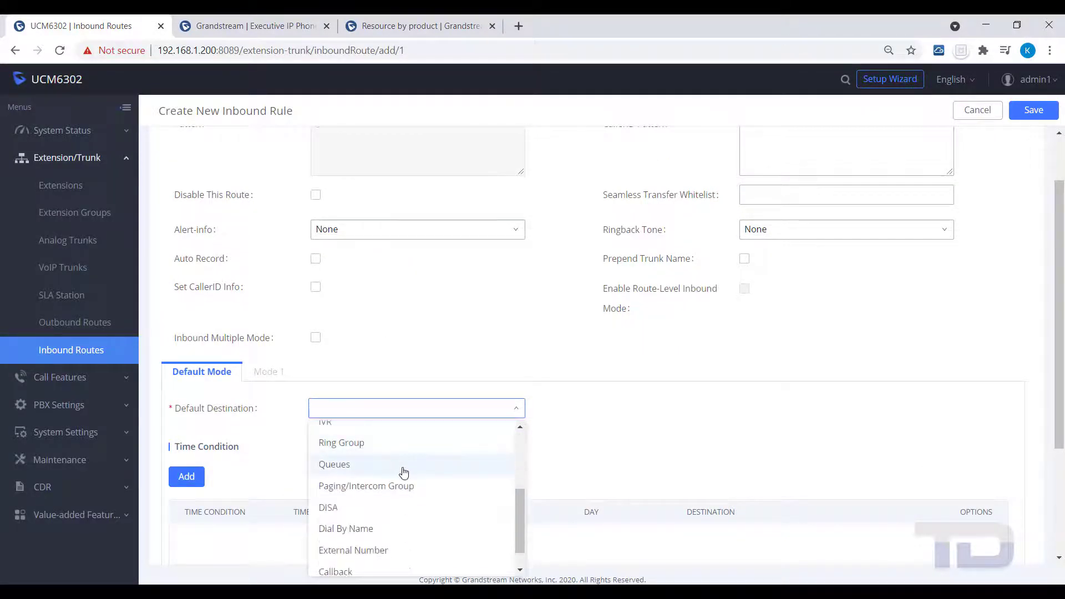
left_click(335, 443)
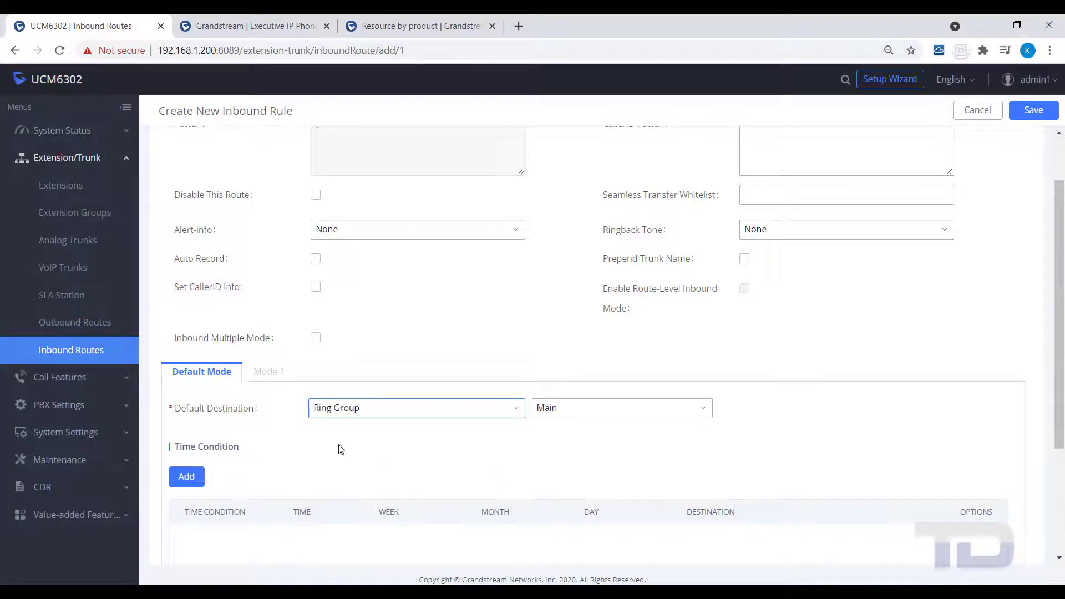
scroll(391, 486, "up", 2)
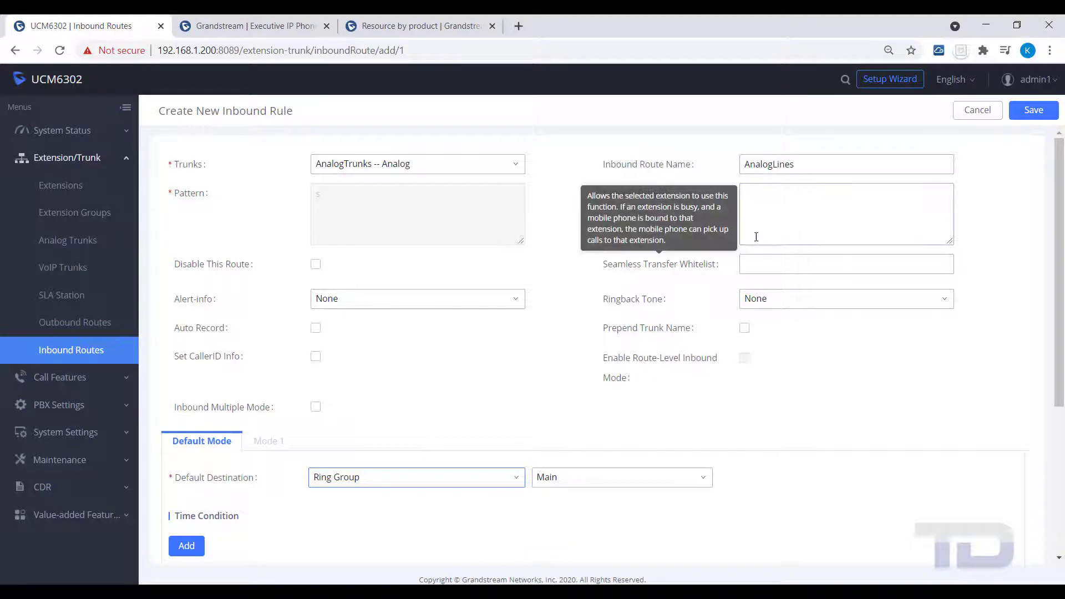
Step: Save and apply the AnalogLines route, then show the routes for SIP trunk MyTrunk
left_click(1030, 115)
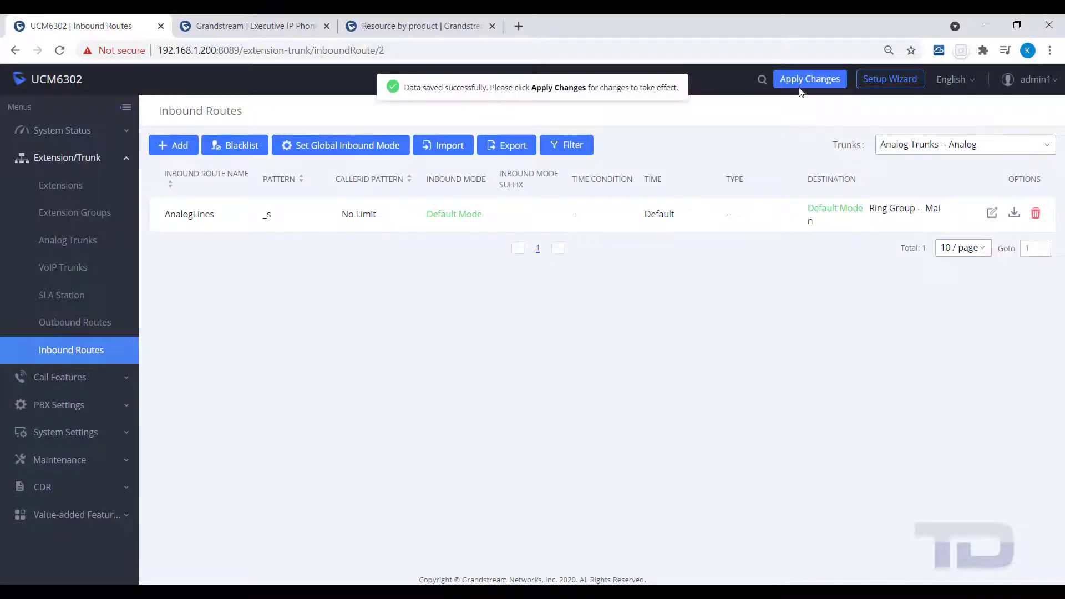
left_click(799, 86)
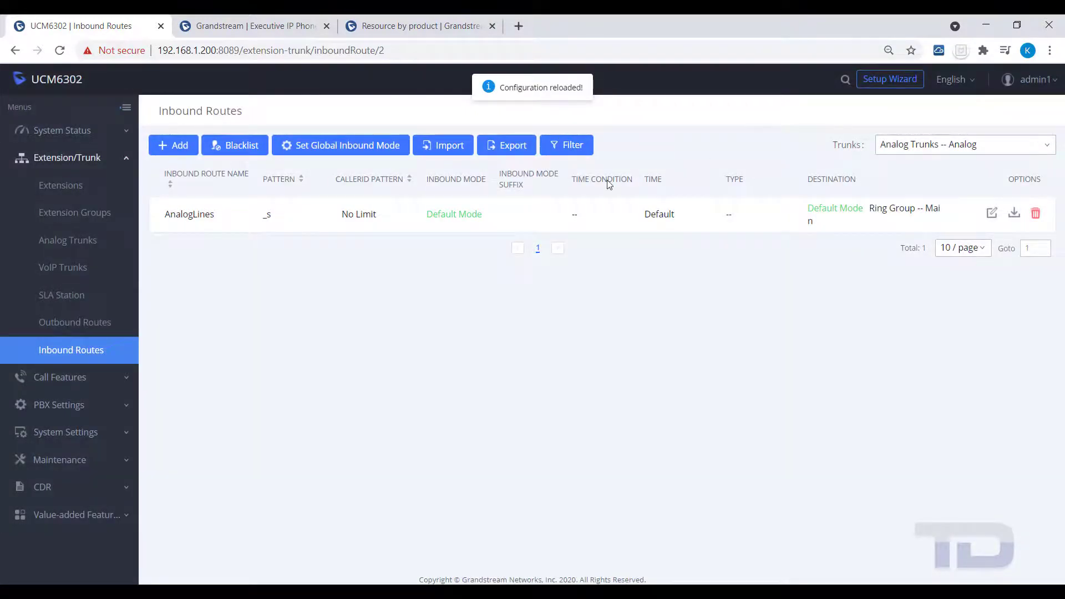
left_click(1046, 144)
left_click(1015, 168)
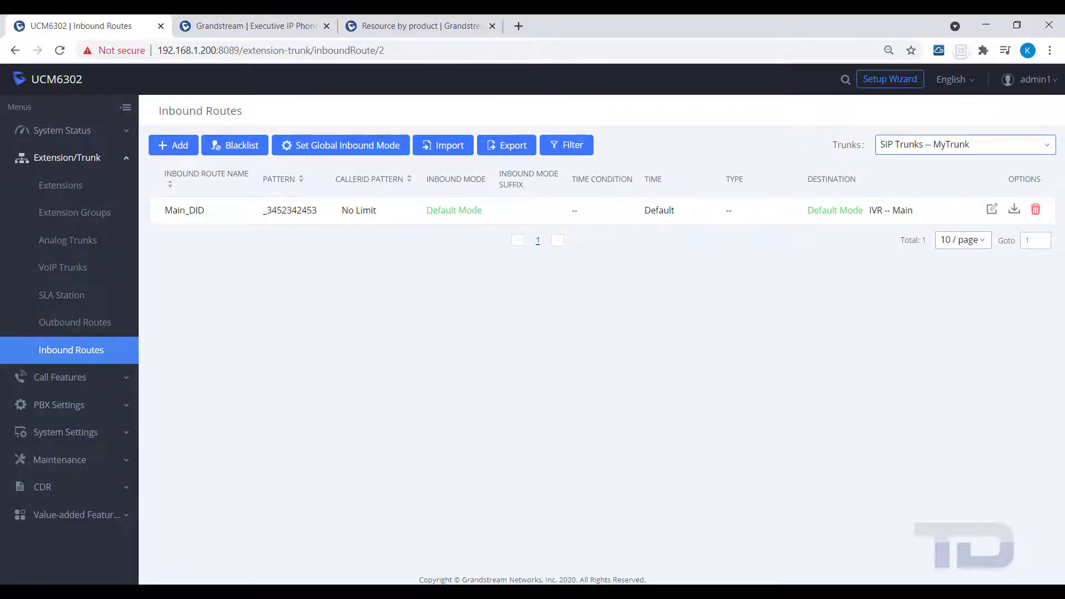
left_click(172, 145)
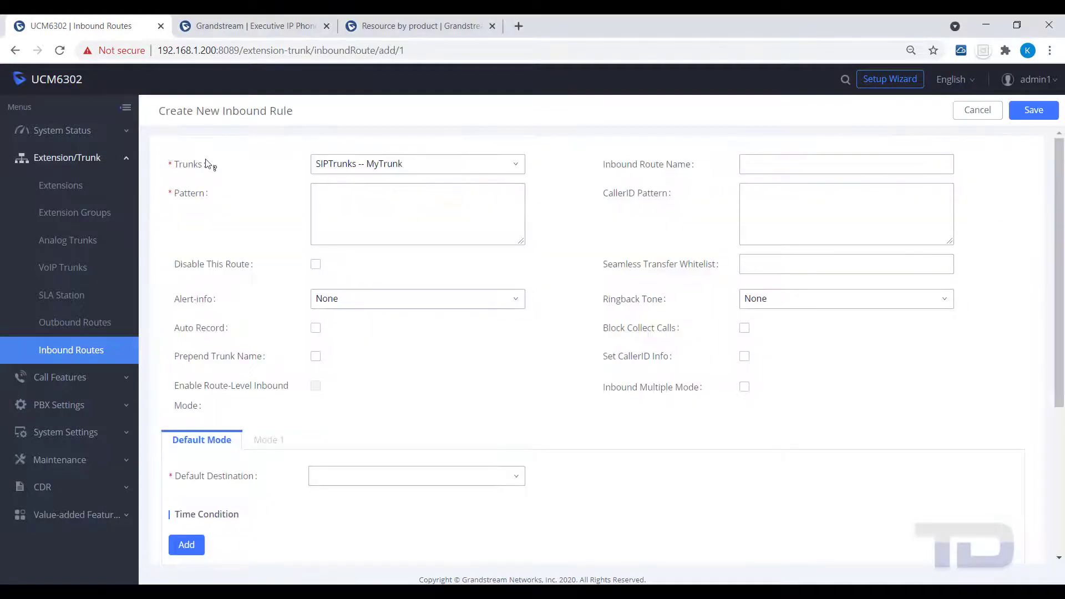
left_click(317, 198)
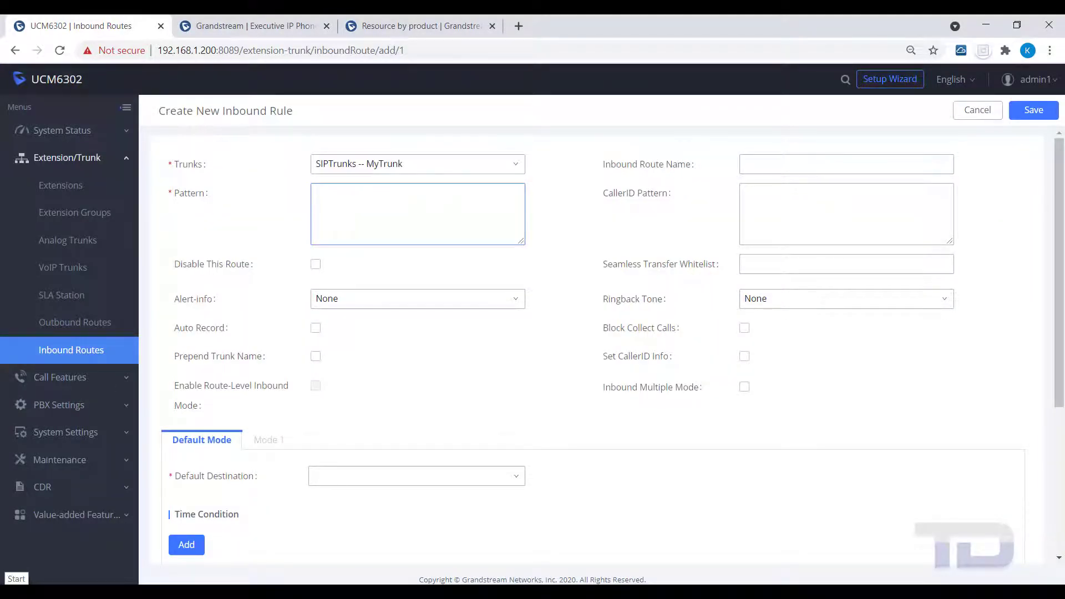
left_click(772, 171)
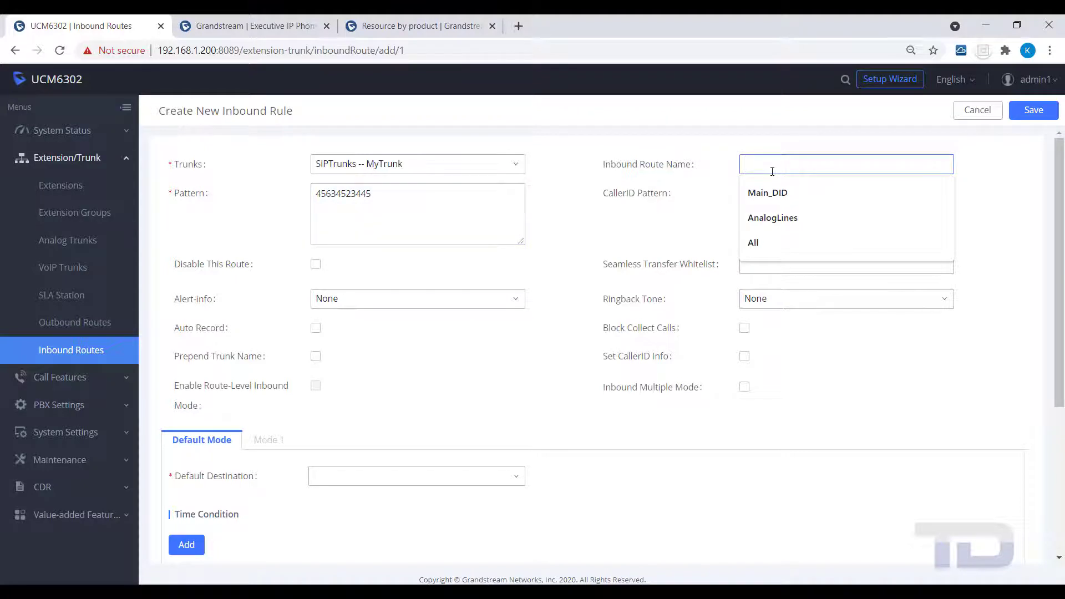
type("JoesDID")
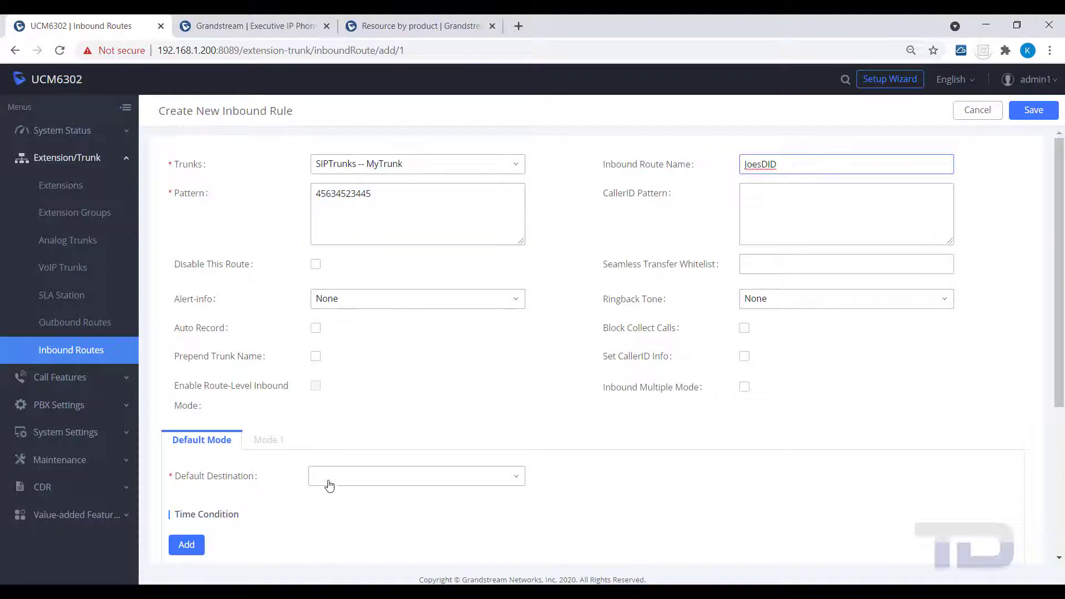
Step: Make extension 1000 the default destination for JoesDID calls
left_click(327, 478)
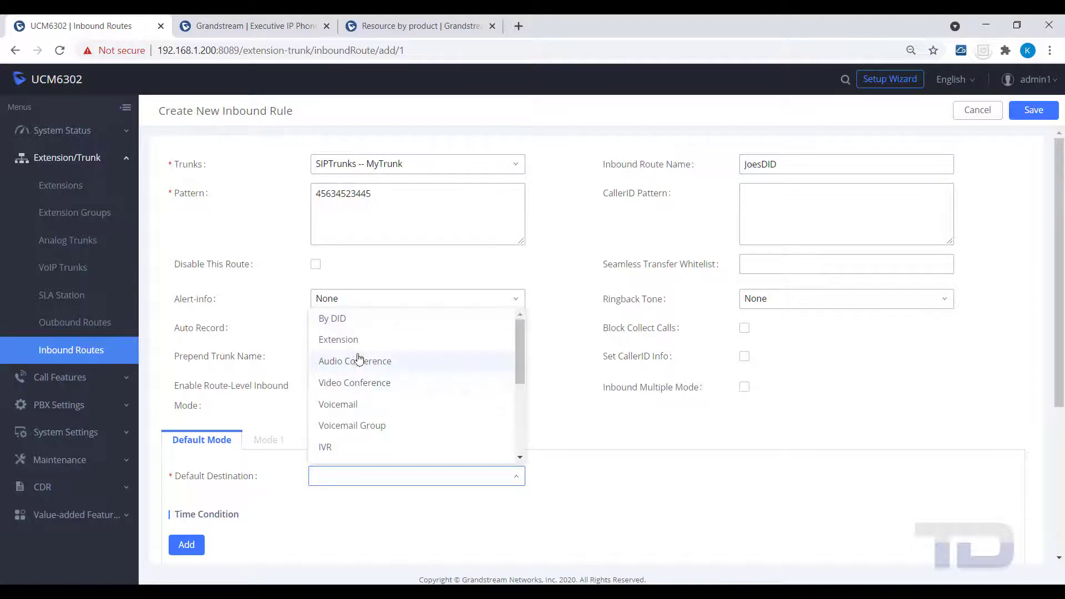
left_click(355, 340)
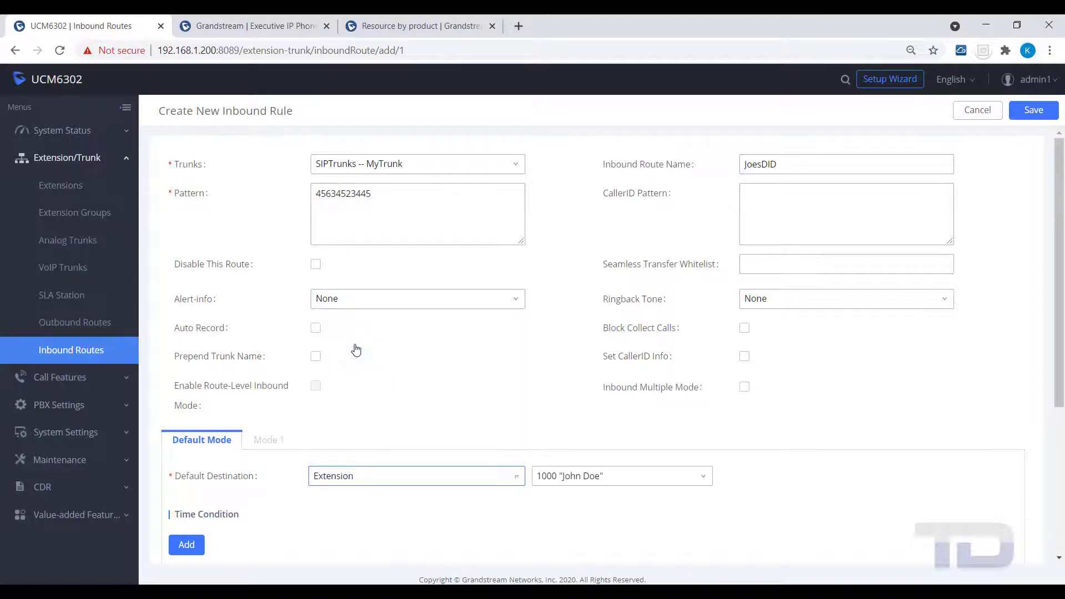
left_click(633, 483)
left_click(399, 531)
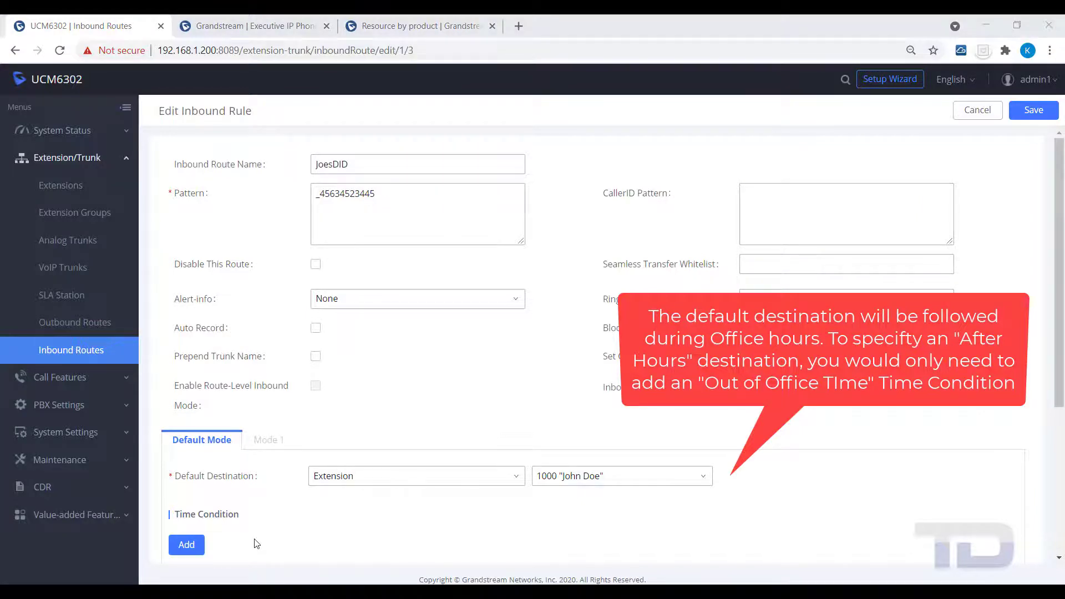
Step: Add an Out of Office Time condition routing JoesDID calls to voicemail 6400 Main
left_click(183, 545)
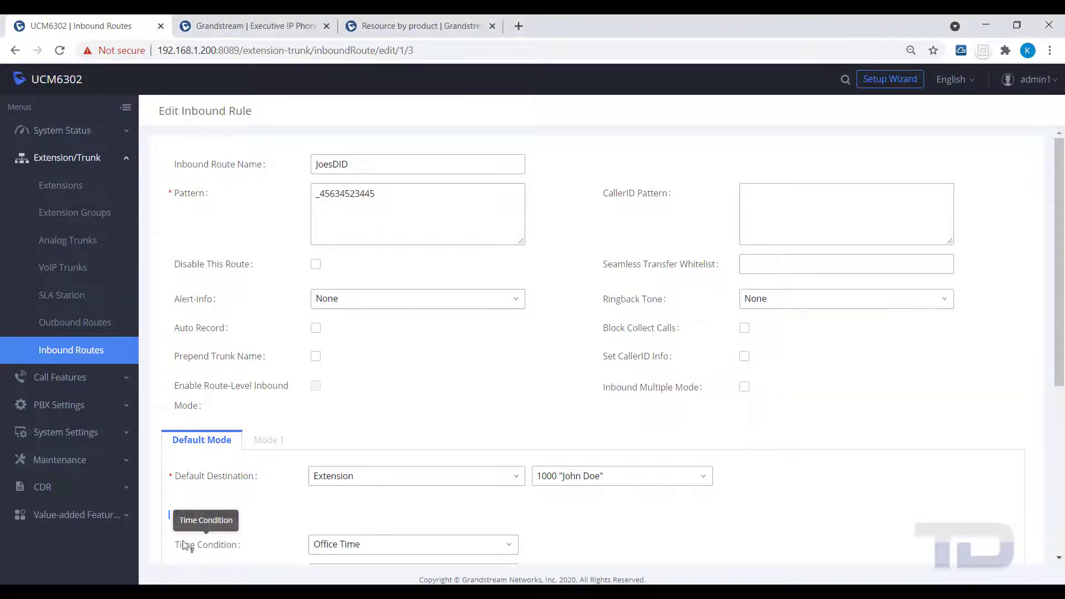
scroll(282, 404, "down", 4)
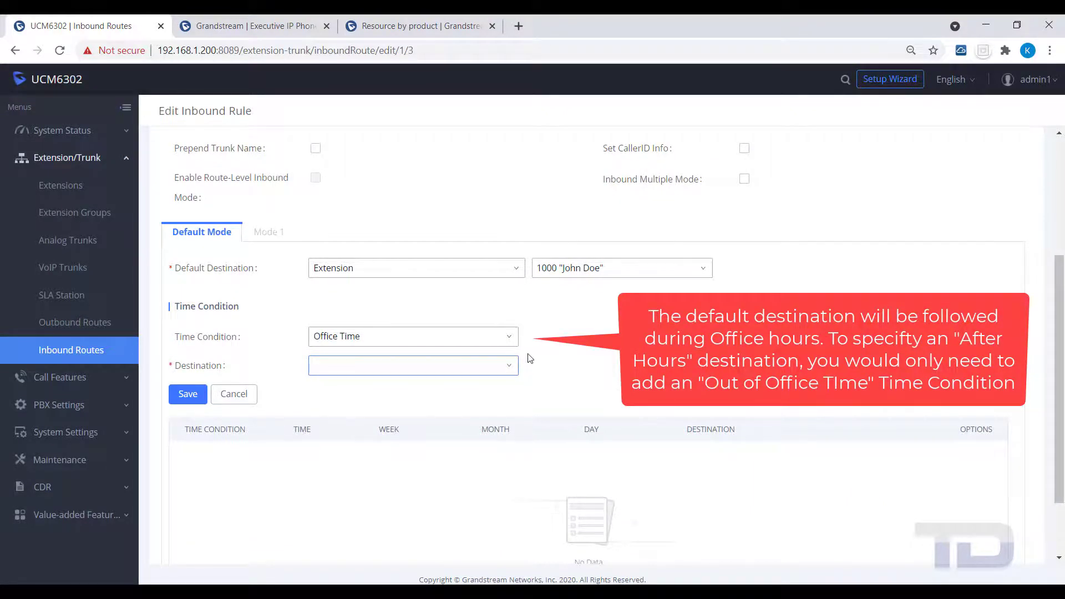
left_click(510, 341)
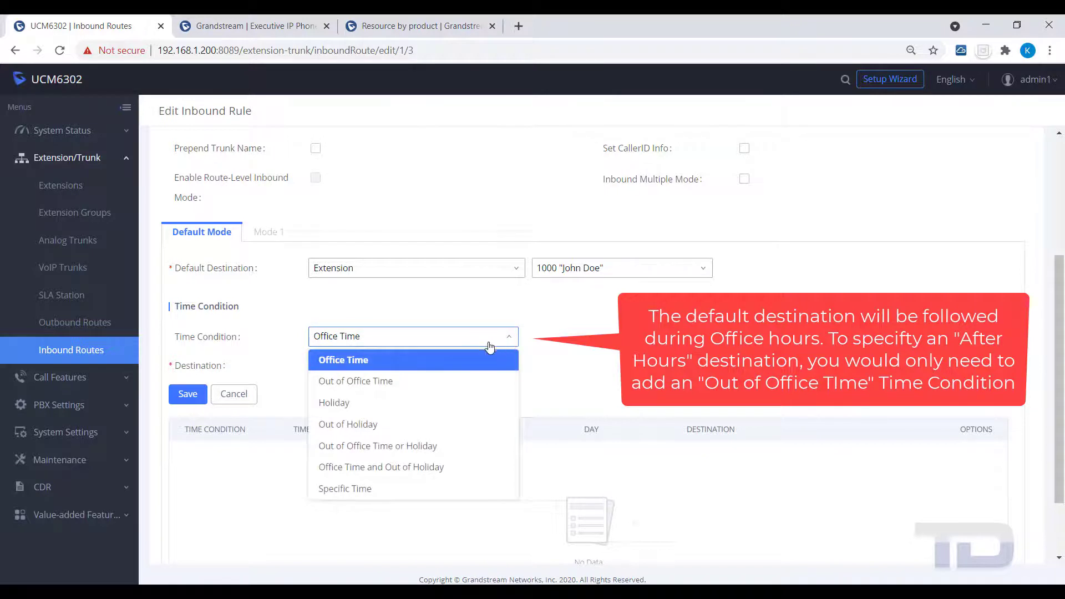
left_click(390, 383)
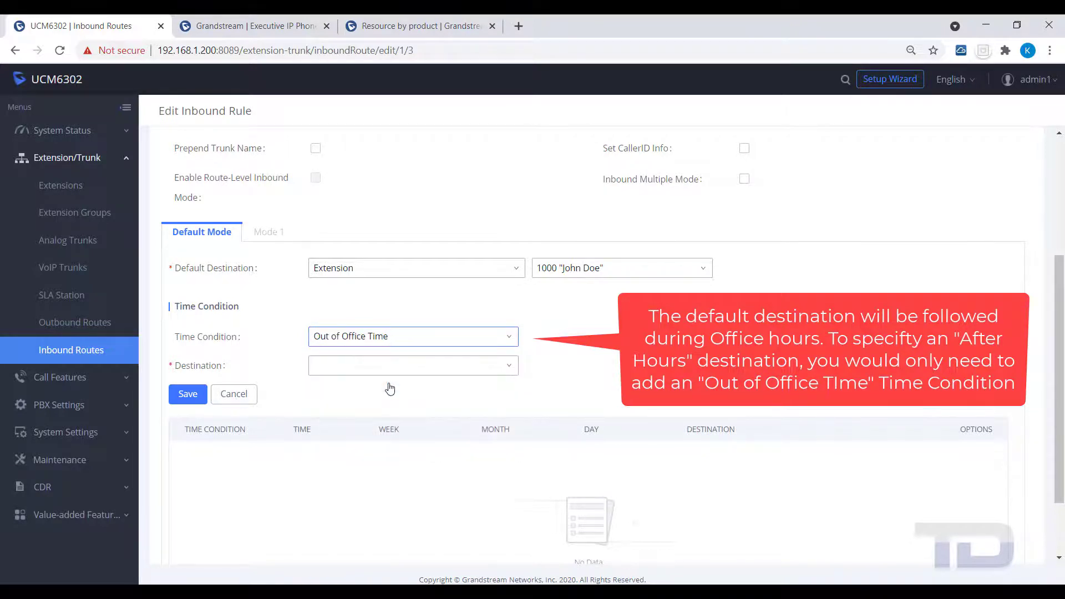
left_click(333, 370)
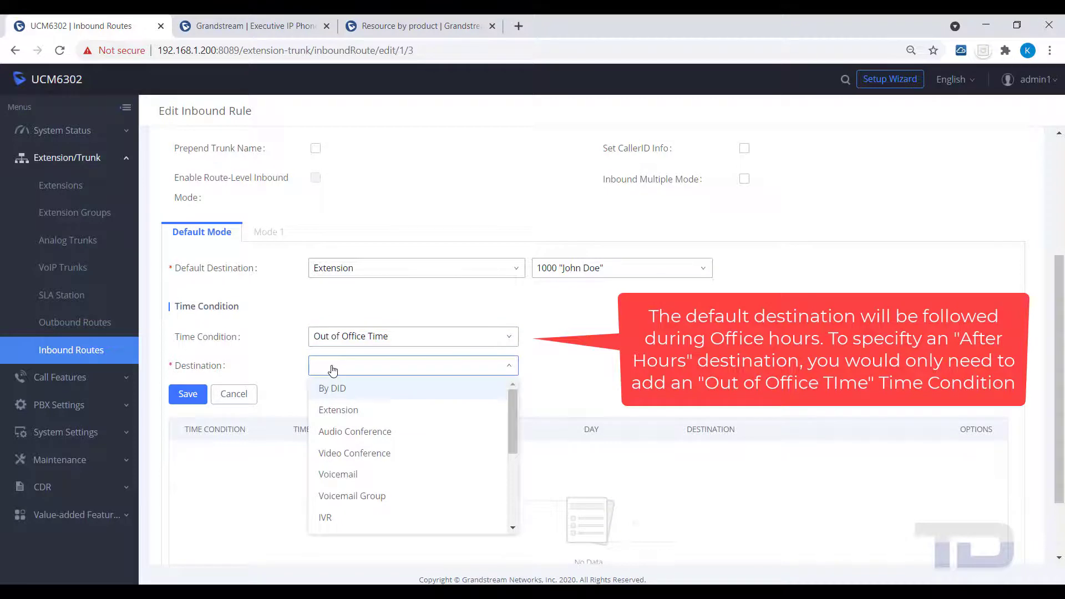
left_click(332, 474)
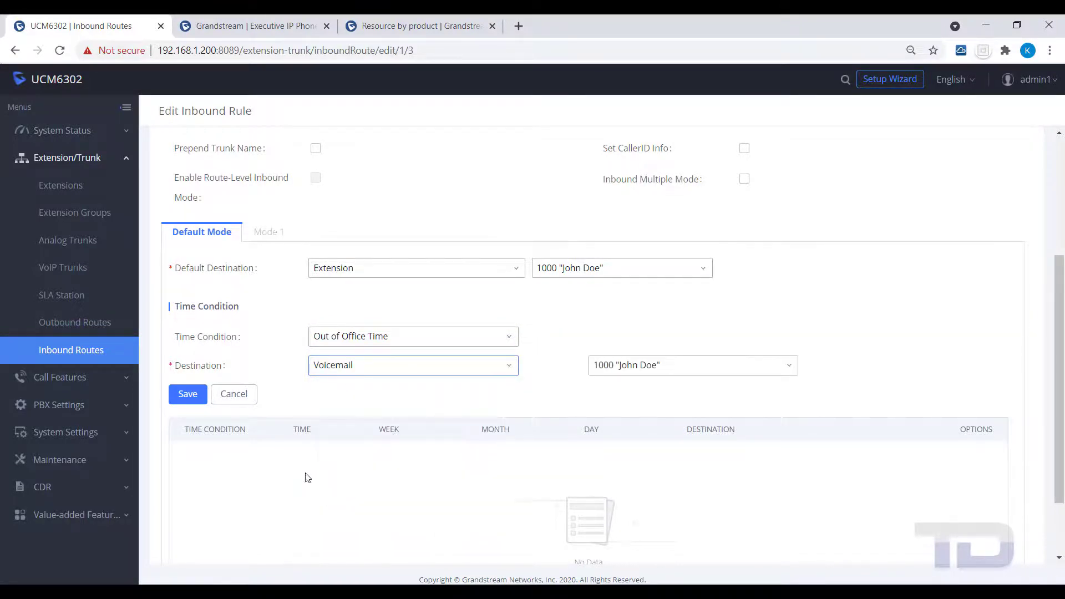
left_click(792, 368)
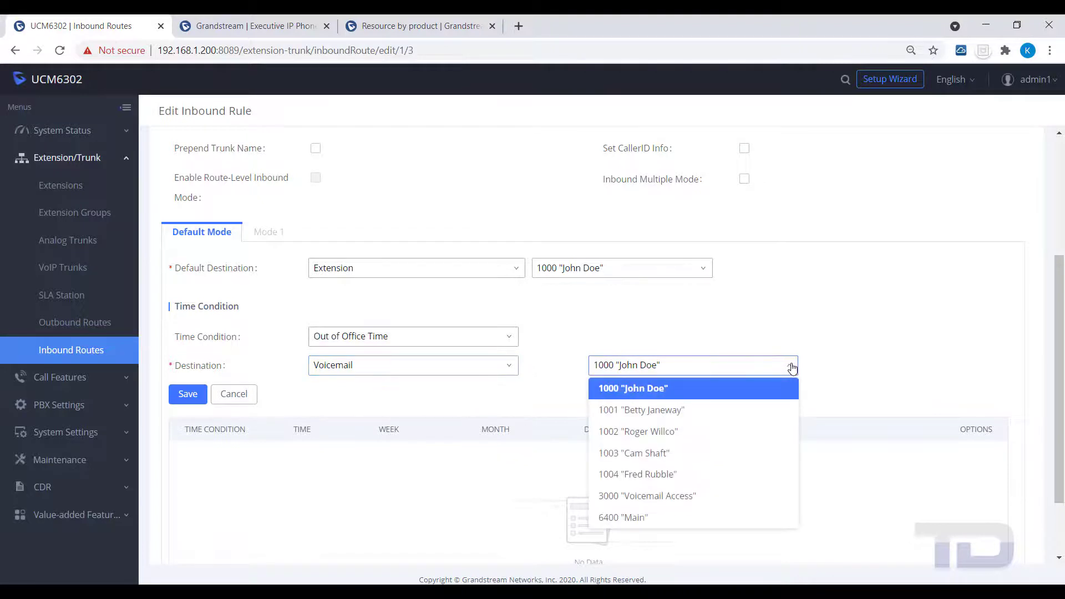
left_click(655, 518)
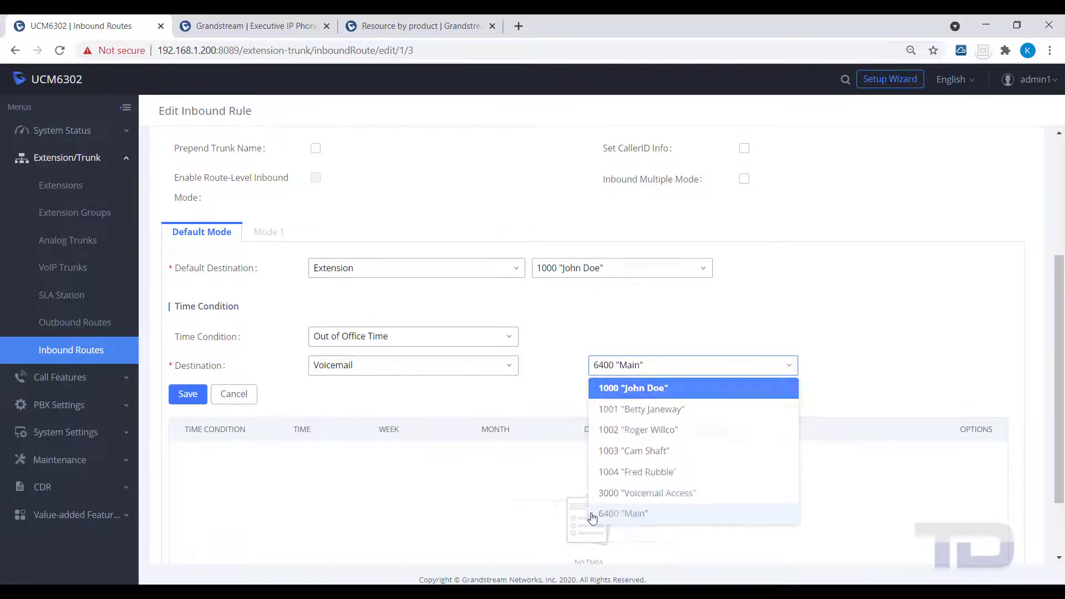
left_click(183, 404)
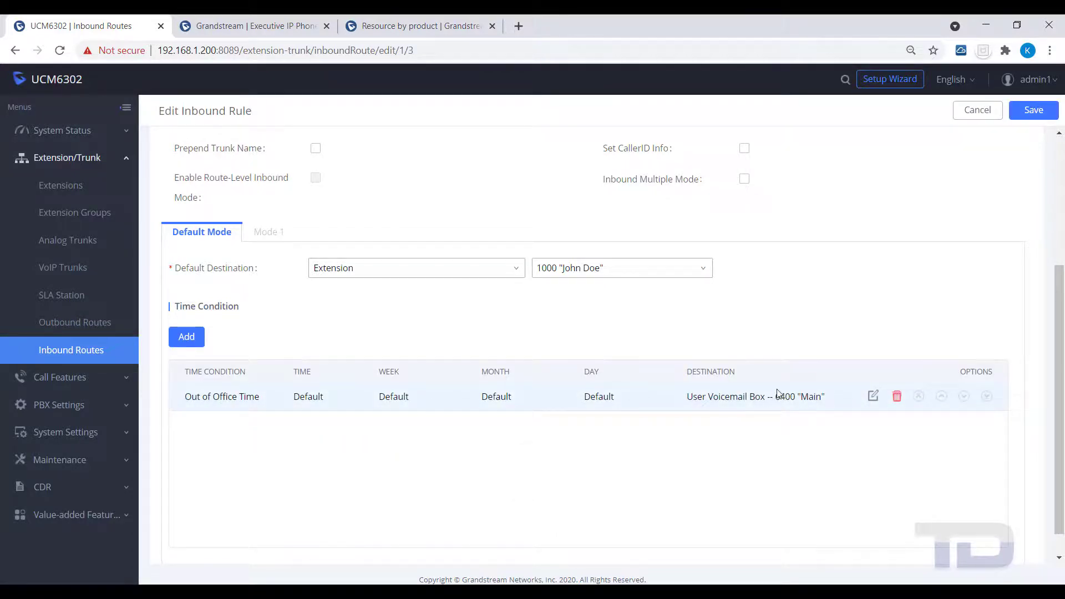
Step: Save the JoesDID rule and apply the pending changes
left_click(1034, 111)
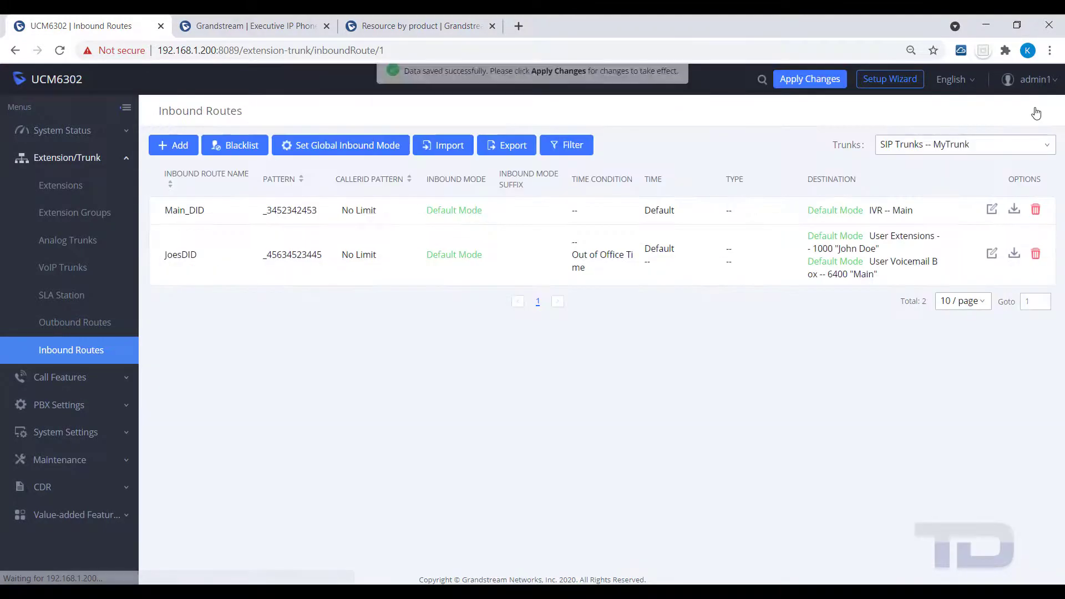
left_click(821, 81)
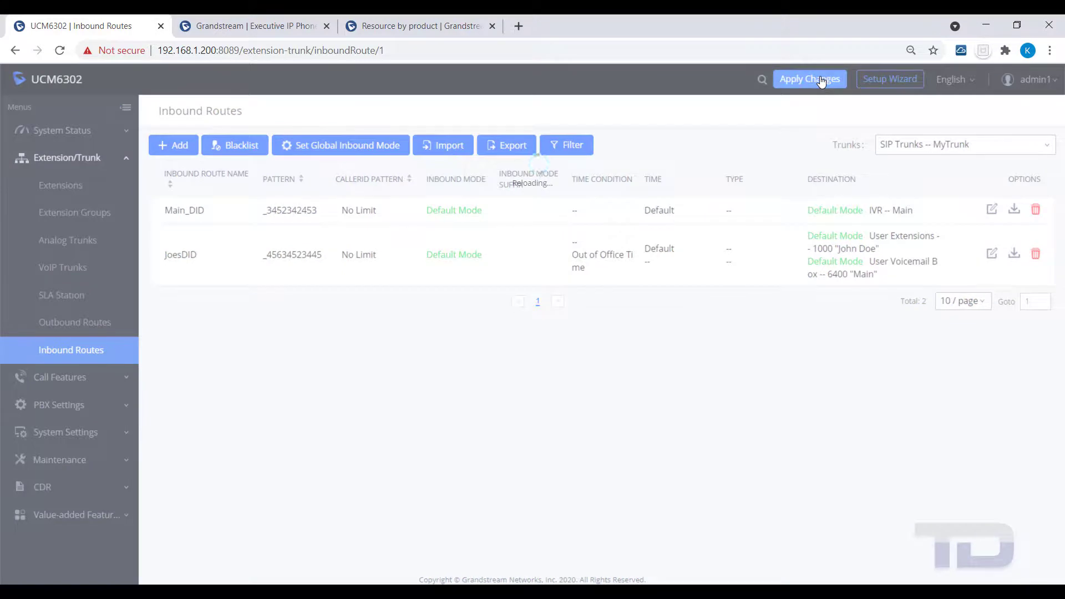